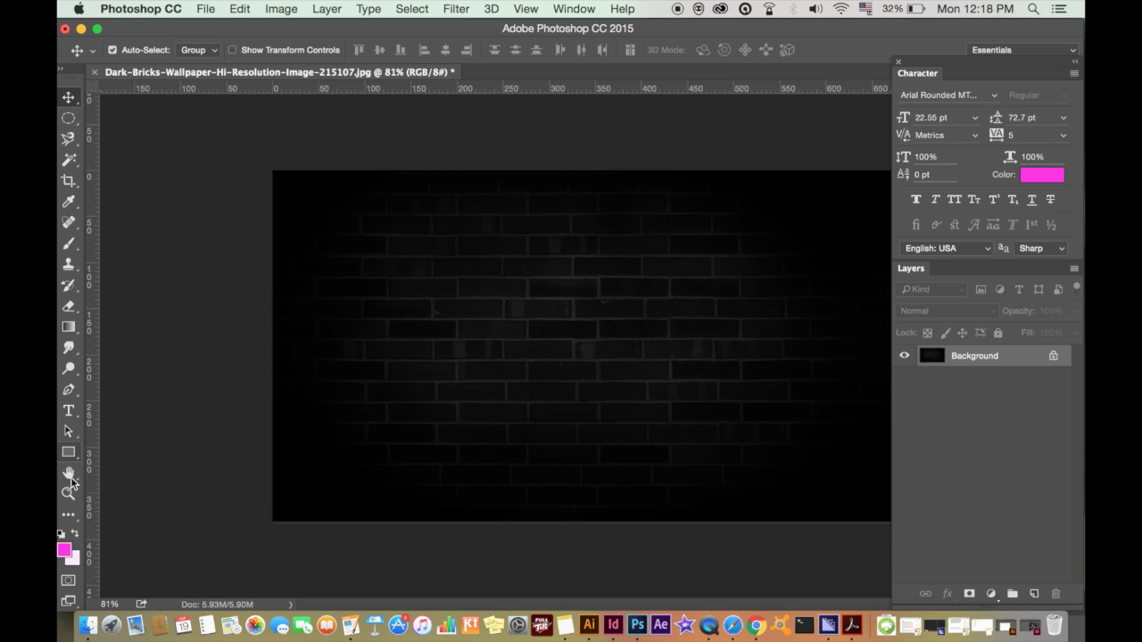
Step: Pick bright pink #ff18d6 as the foreground colour in the Color Picker
{"action": "left_click", "coordinate": [63, 552]}
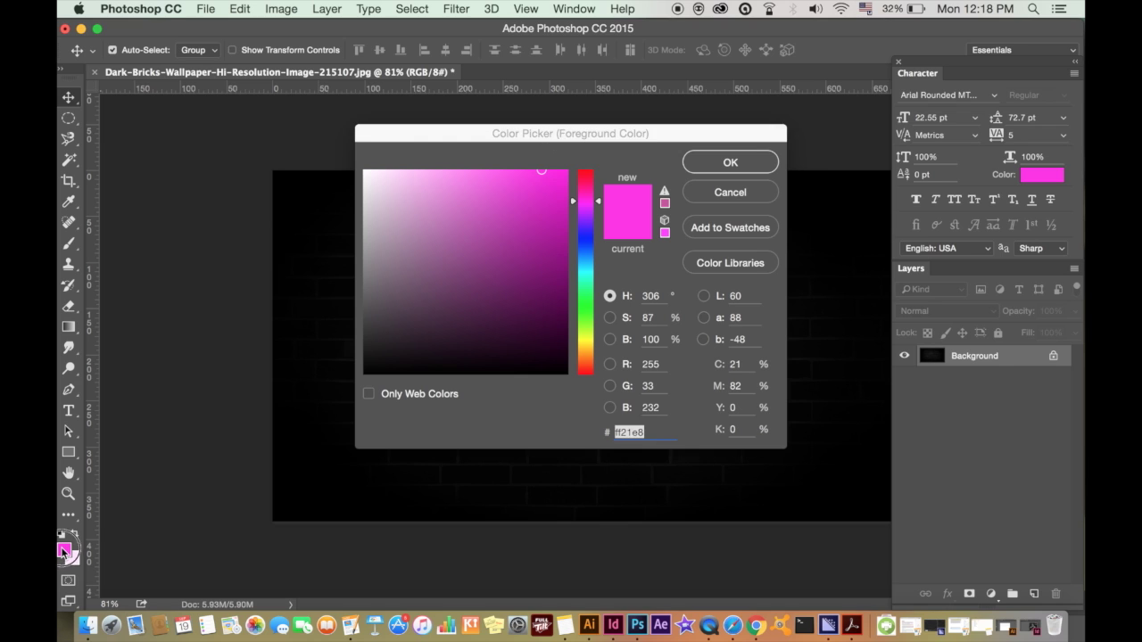
{"action": "mouse_move", "coordinate": [589, 222]}
{"action": "left_mouse_down"}
{"action": "mouse_move", "coordinate": [588, 323]}
{"action": "mouse_move", "coordinate": [589, 281]}
{"action": "left_mouse_up"}
{"action": "left_click_drag", "start_coordinate": [471, 287], "coordinate": [517, 237]}
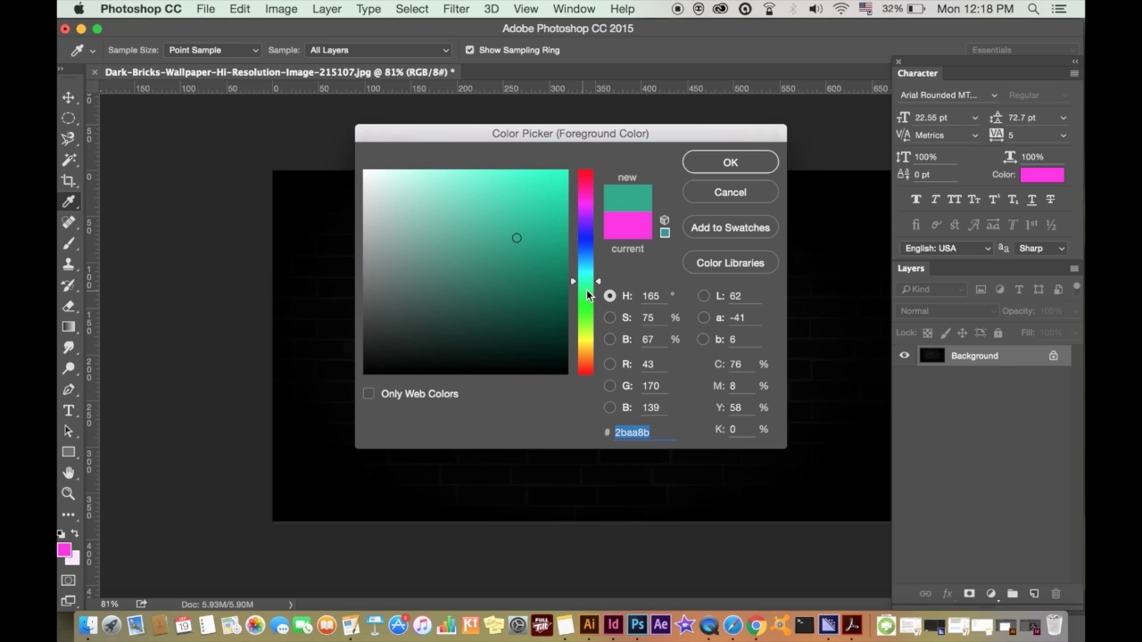
{"action": "mouse_move", "coordinate": [588, 287]}
{"action": "left_mouse_down"}
{"action": "mouse_move", "coordinate": [586, 196]}
{"action": "mouse_move", "coordinate": [543, 181]}
{"action": "mouse_move", "coordinate": [549, 153]}
{"action": "left_mouse_up"}
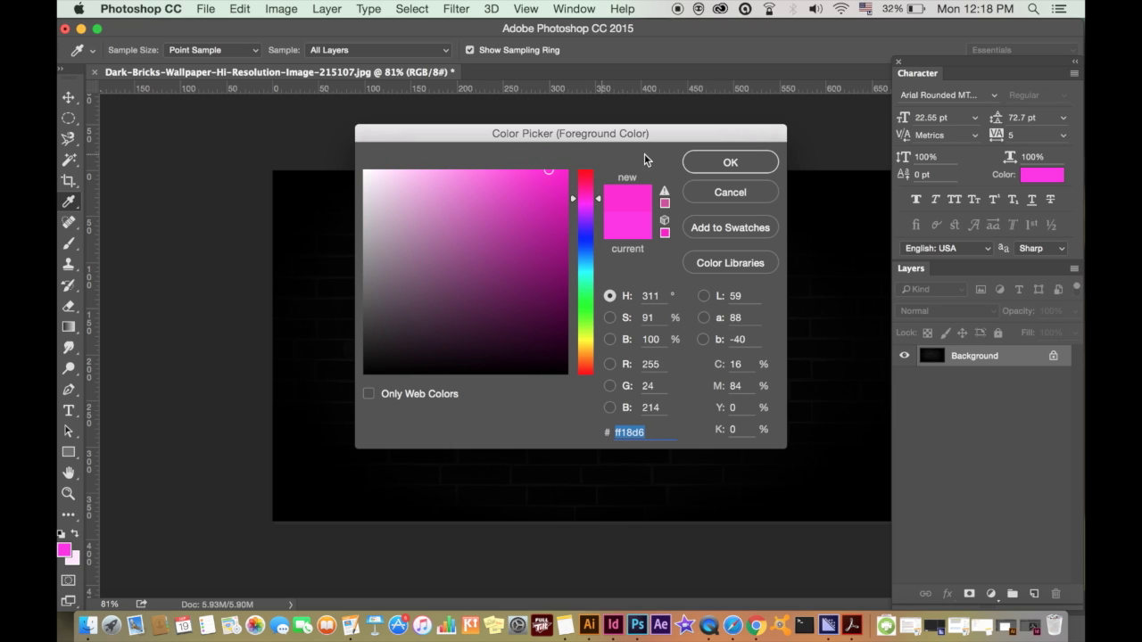
{"action": "left_click", "coordinate": [721, 169]}
Step: Type the word 'GLOW' on the brick wall as a new text layer
{"action": "key", "text": "v"}
{"action": "left_click", "coordinate": [71, 411]}
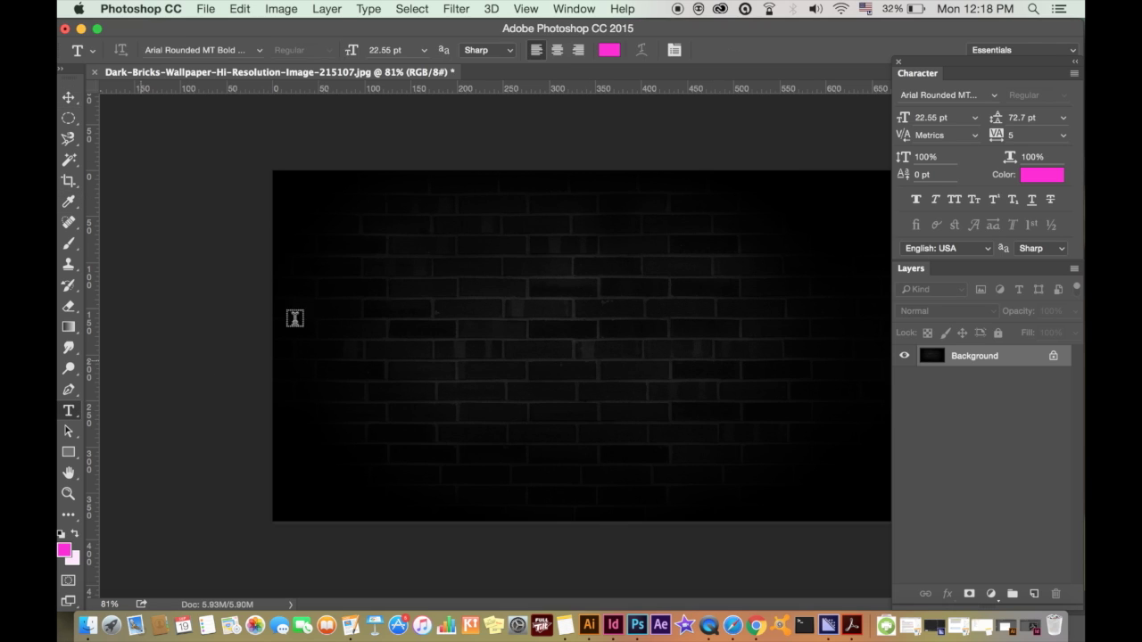
{"action": "left_click", "coordinate": [450, 350]}
{"action": "type", "text": "GLOW"}
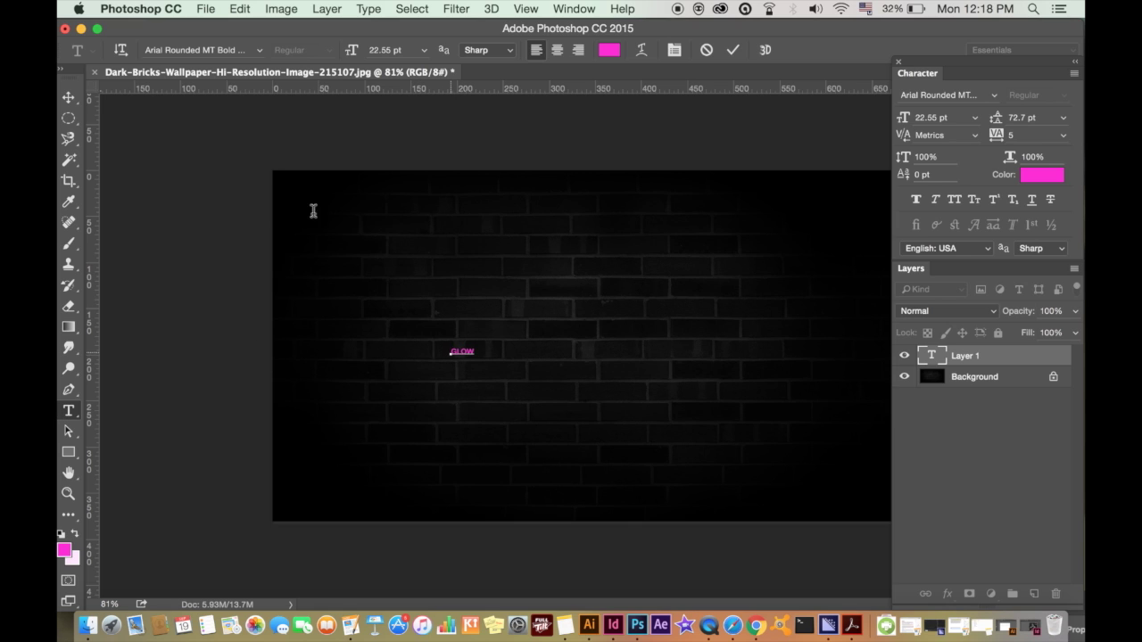
{"action": "left_click", "coordinate": [69, 97]}
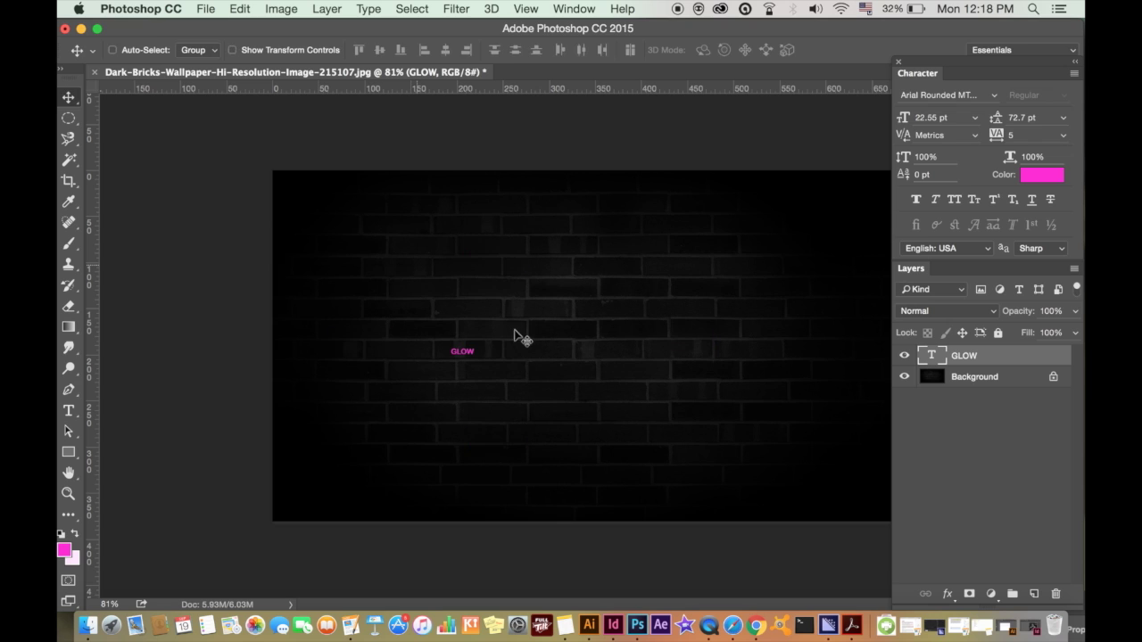
Step: Enlarge the GLOW text to about 344 pt and centre it on the wall
{"action": "key", "text": "super+t"}
{"action": "left_click_drag", "start_coordinate": [473, 348], "coordinate": [758, 165]}
{"action": "left_click_drag", "start_coordinate": [442, 362], "coordinate": [420, 367]}
{"action": "left_click_drag", "start_coordinate": [526, 314], "coordinate": [516, 353]}
{"action": "key", "text": "Return"}
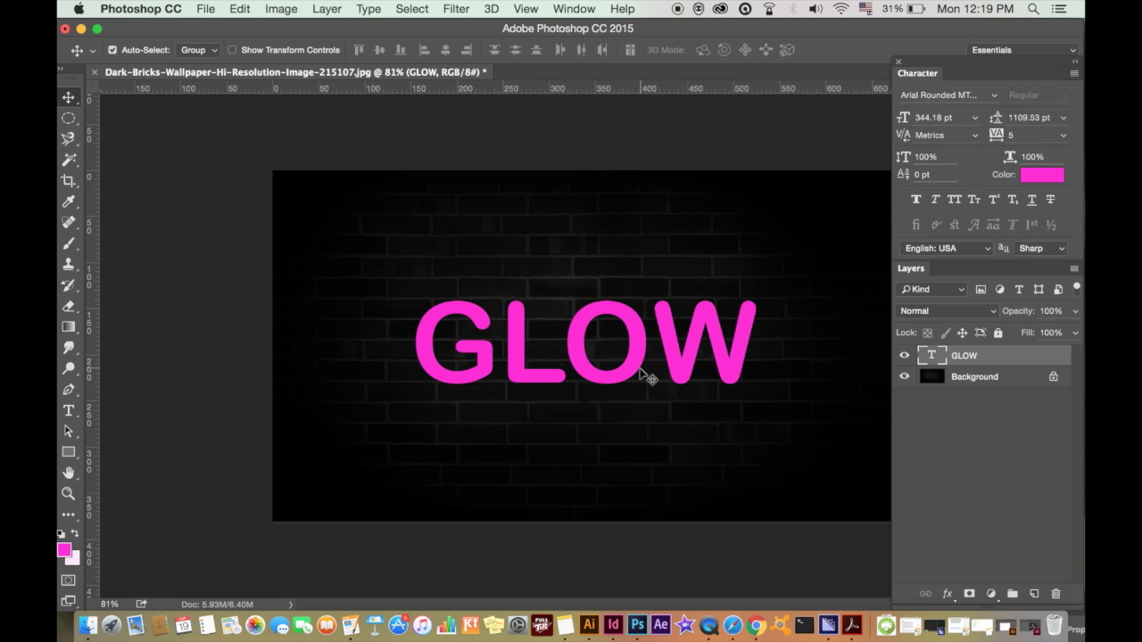
{"action": "left_click", "coordinate": [68, 410]}
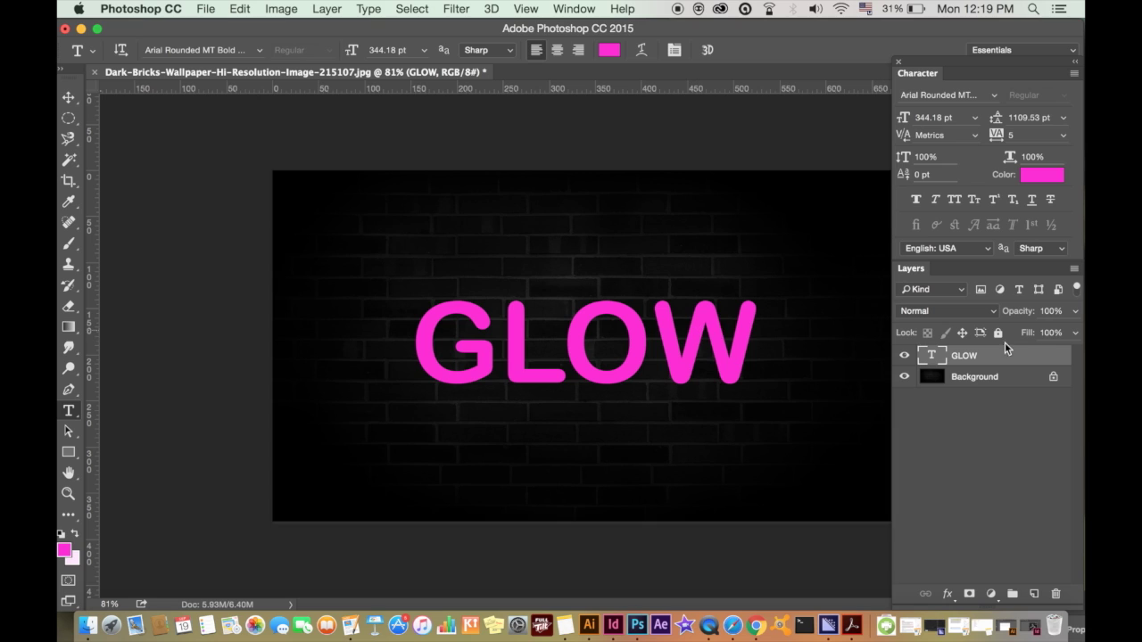
Step: Duplicate the GLOW text layer, keeping the default name 'GLOW copy'
{"action": "right_click", "coordinate": [1030, 361]}
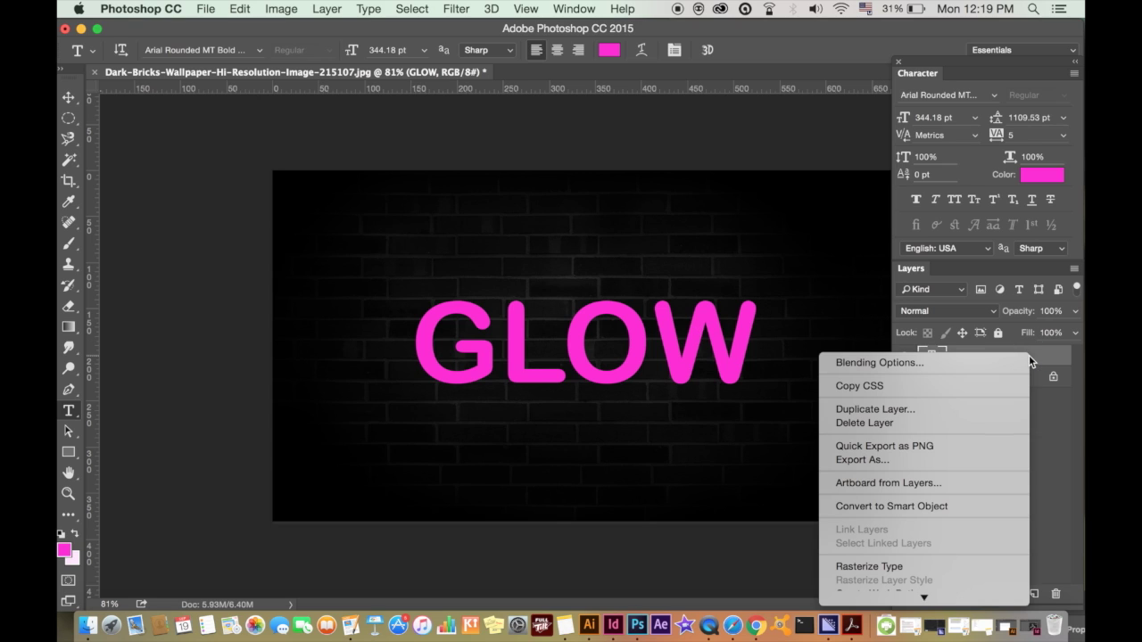
{"action": "left_click", "coordinate": [971, 408]}
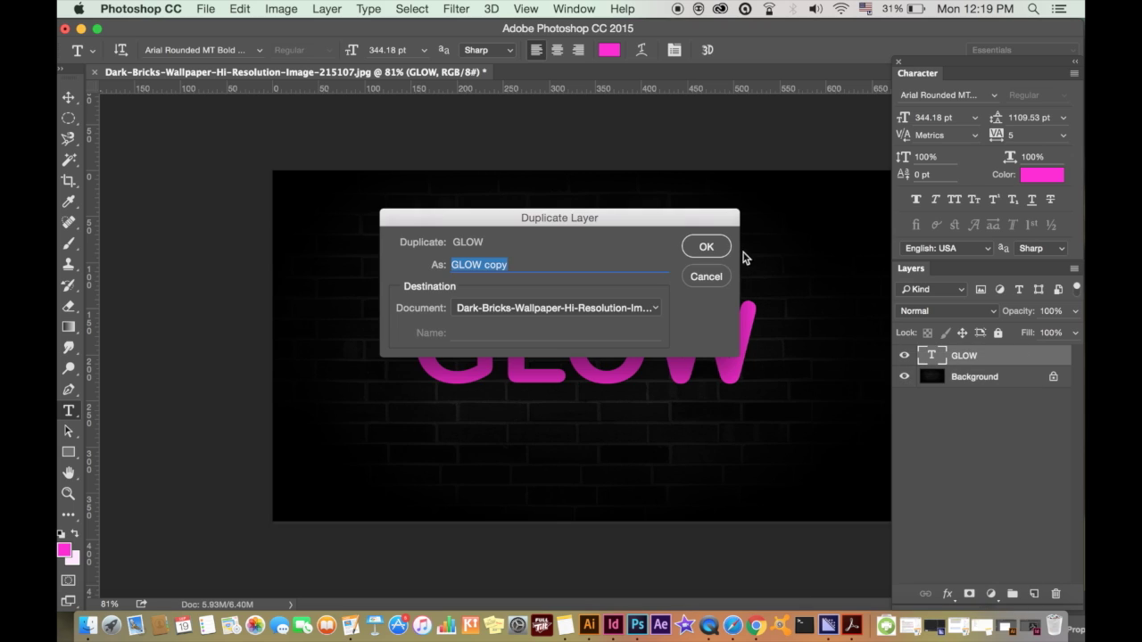
{"action": "left_click", "coordinate": [705, 247]}
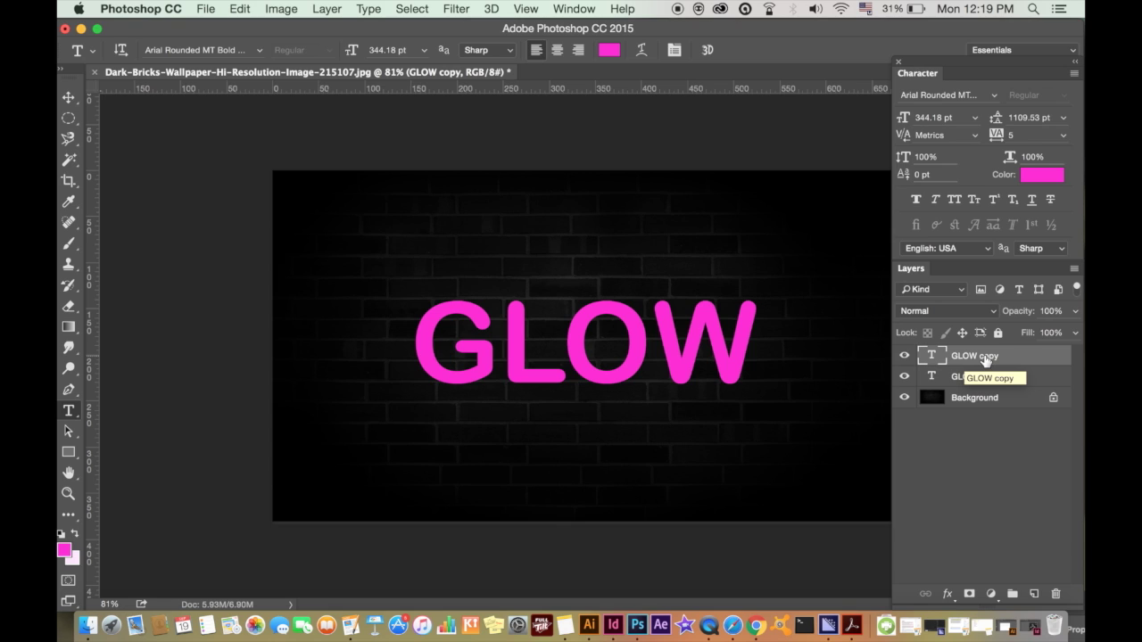
{"action": "left_click", "coordinate": [947, 594]}
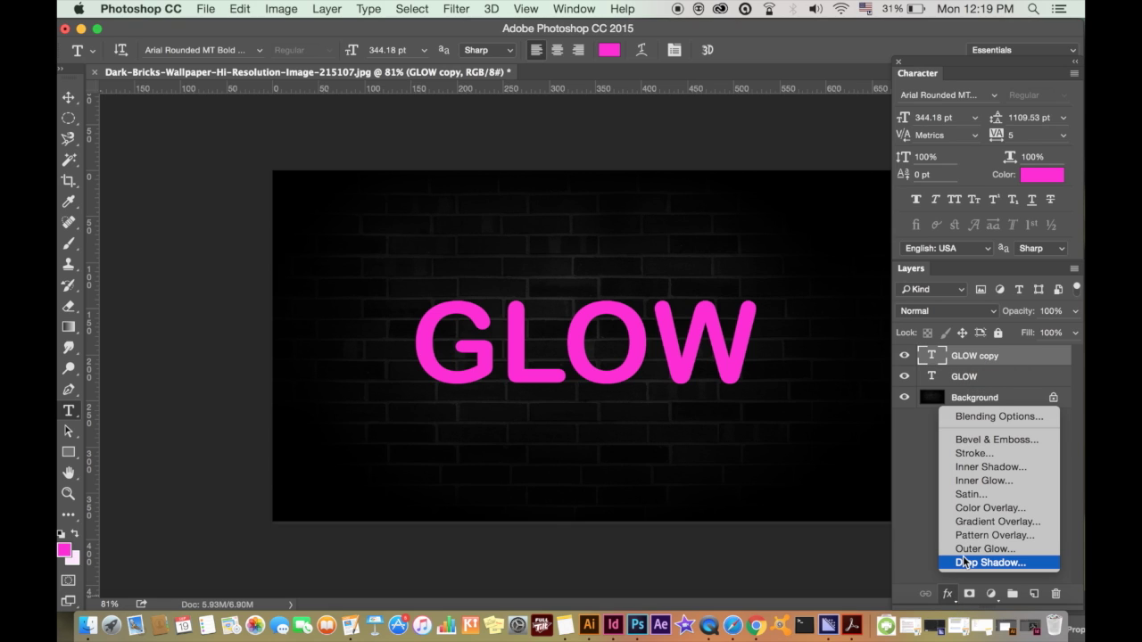
Step: Apply a pale pink Inner Glow to GLOW copy: 79% opacity, 27% choke, 32 px size
{"action": "left_click", "coordinate": [970, 483]}
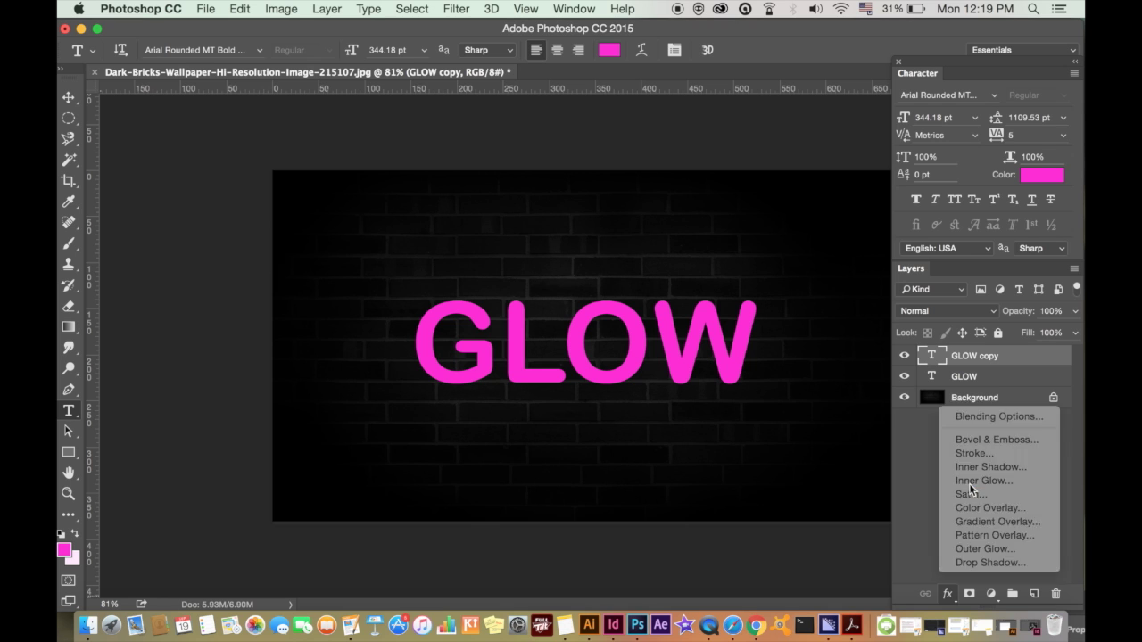
{"action": "left_click_drag", "start_coordinate": [461, 110], "coordinate": [777, 153]}
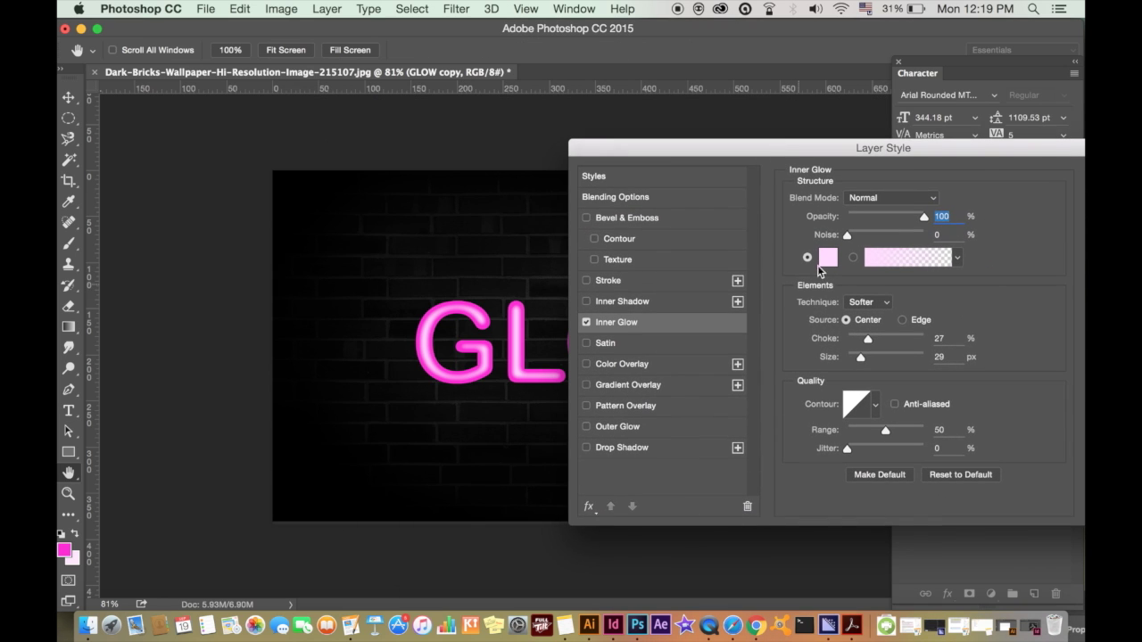
{"action": "left_click_drag", "start_coordinate": [915, 215], "coordinate": [917, 218]}
{"action": "left_click_drag", "start_coordinate": [862, 359], "coordinate": [864, 357]}
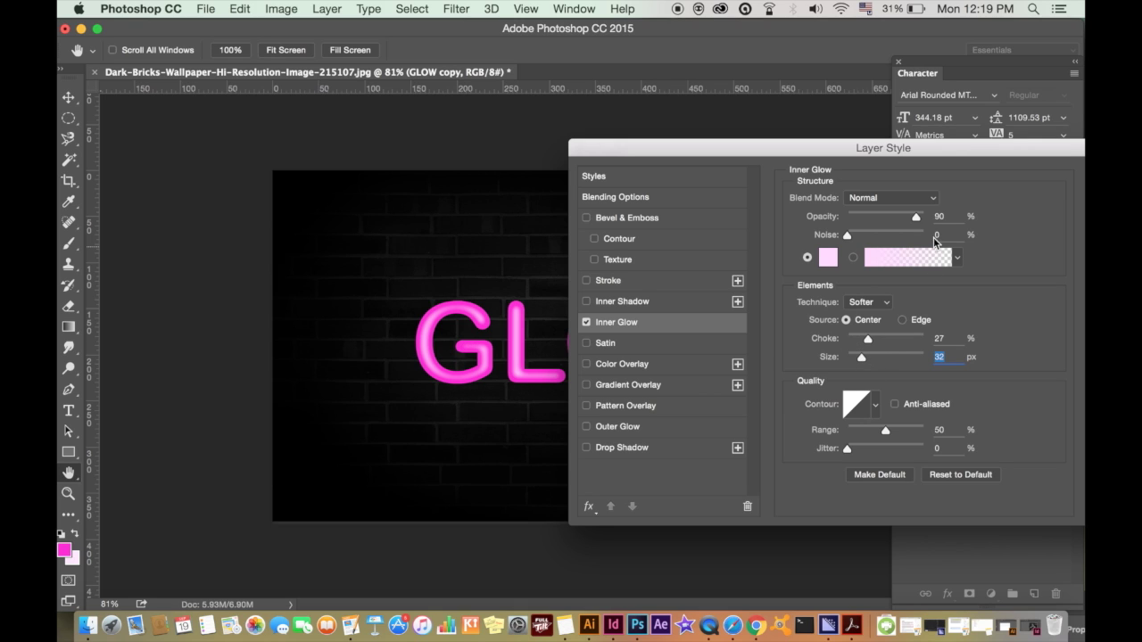
{"action": "left_click_drag", "start_coordinate": [914, 221], "coordinate": [911, 219]}
{"action": "left_click_drag", "start_coordinate": [892, 148], "coordinate": [854, 123]}
{"action": "left_click_drag", "start_coordinate": [875, 192], "coordinate": [864, 192]}
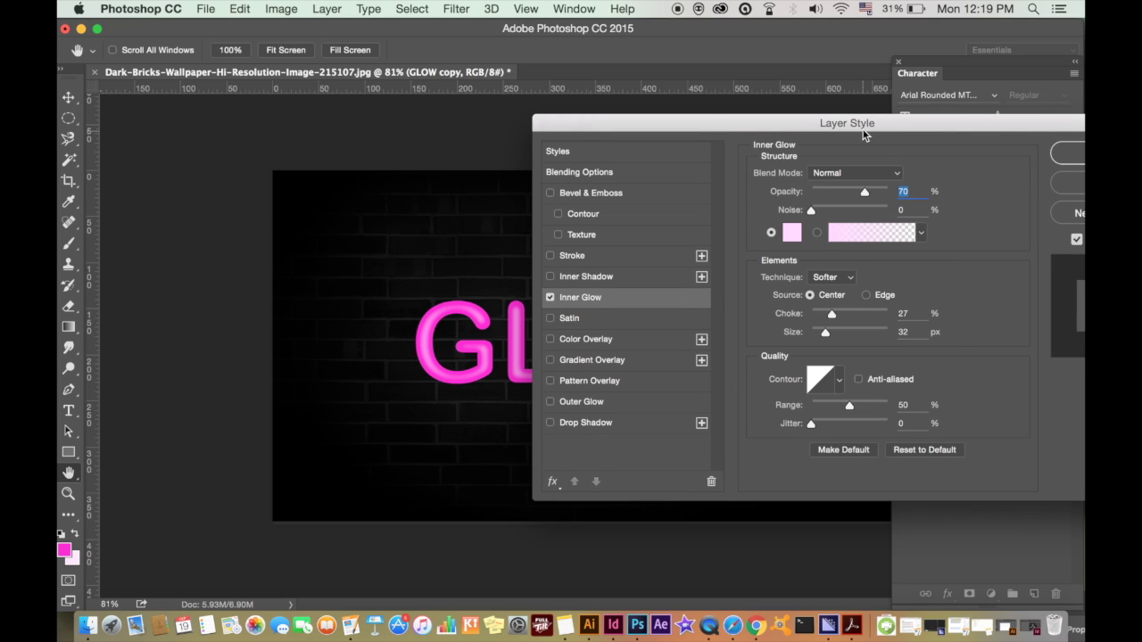
{"action": "left_click_drag", "start_coordinate": [864, 133], "coordinate": [818, 159]}
{"action": "left_click", "coordinate": [857, 340]}
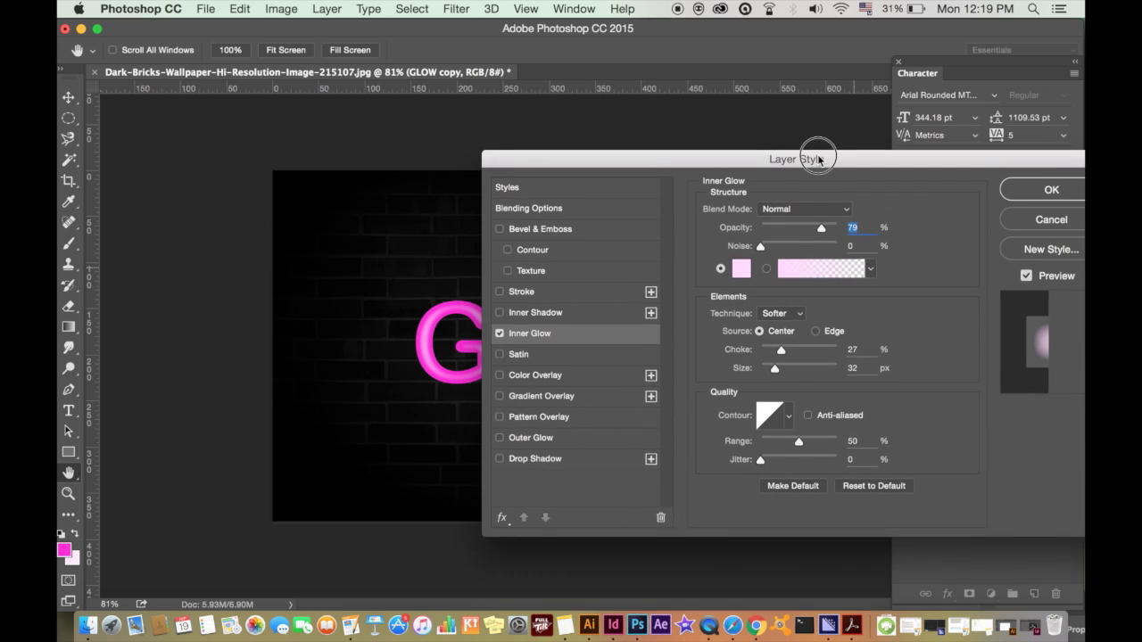
{"action": "left_click", "coordinate": [1051, 191]}
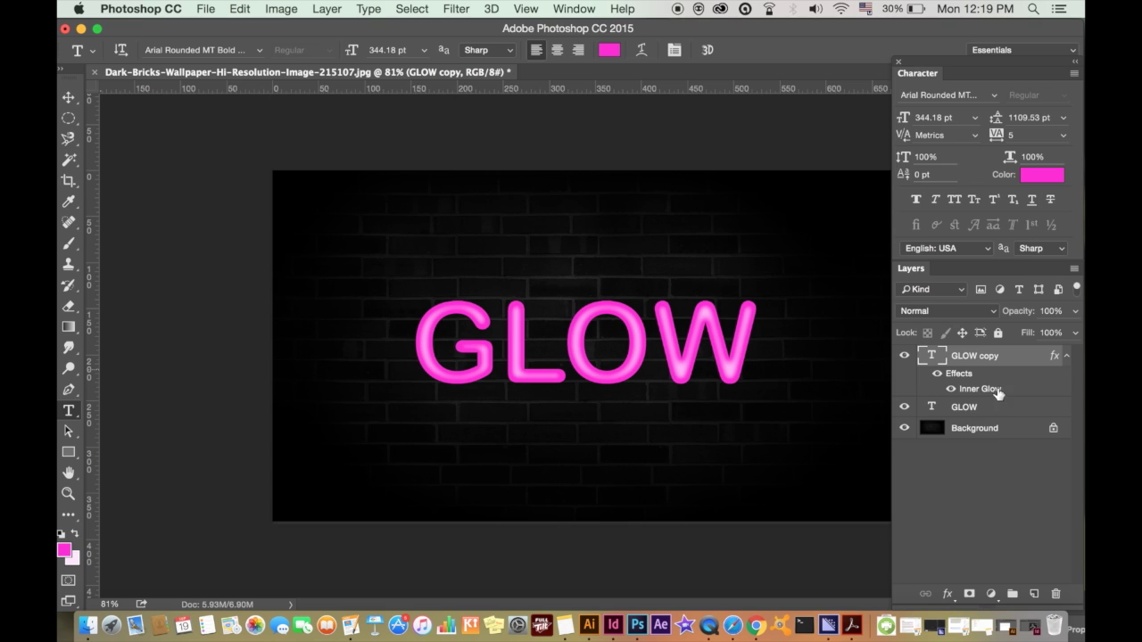
{"action": "left_click", "coordinate": [985, 409]}
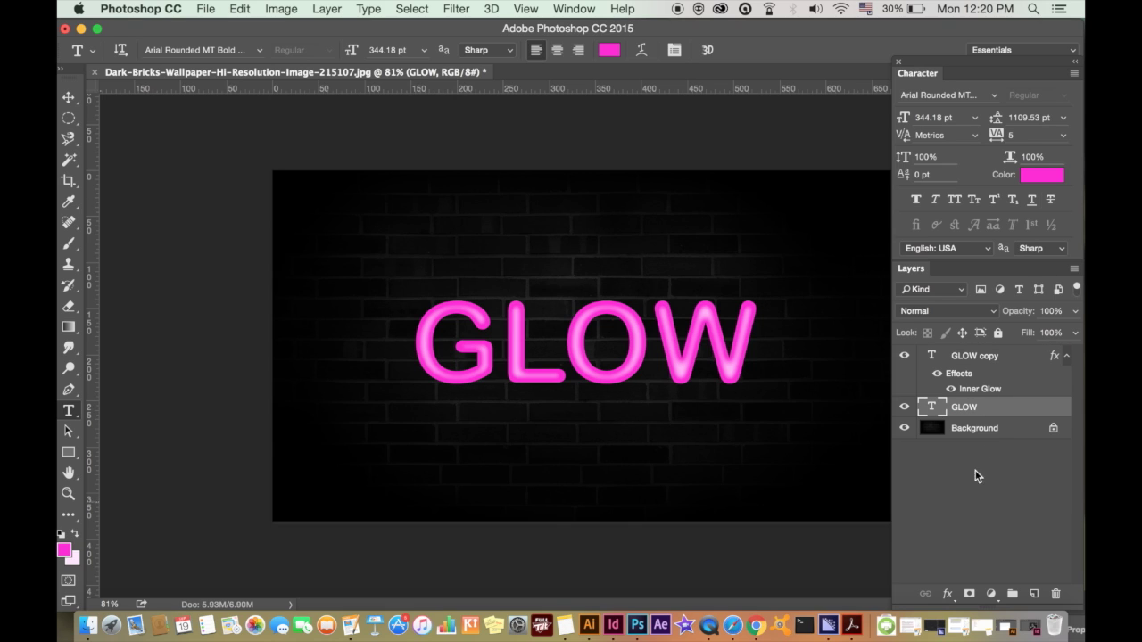
Step: Add an Outer Glow to the GLOW layer using a more saturated pink colour
{"action": "left_click", "coordinate": [947, 594]}
{"action": "left_click", "coordinate": [964, 549]}
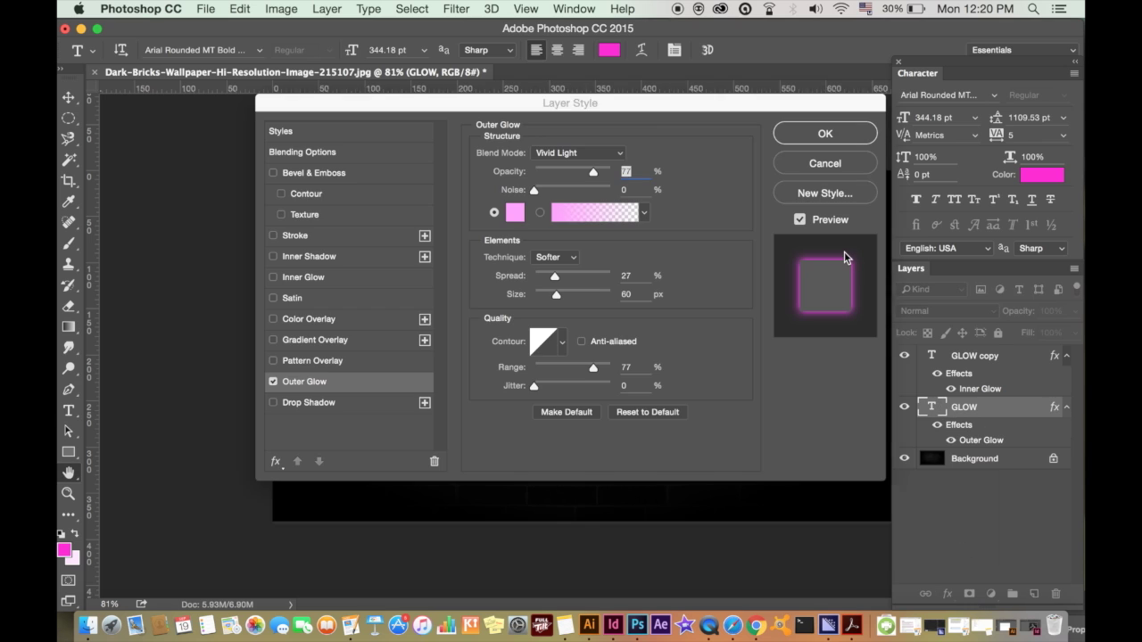
{"action": "left_click_drag", "start_coordinate": [511, 103], "coordinate": [852, 157]}
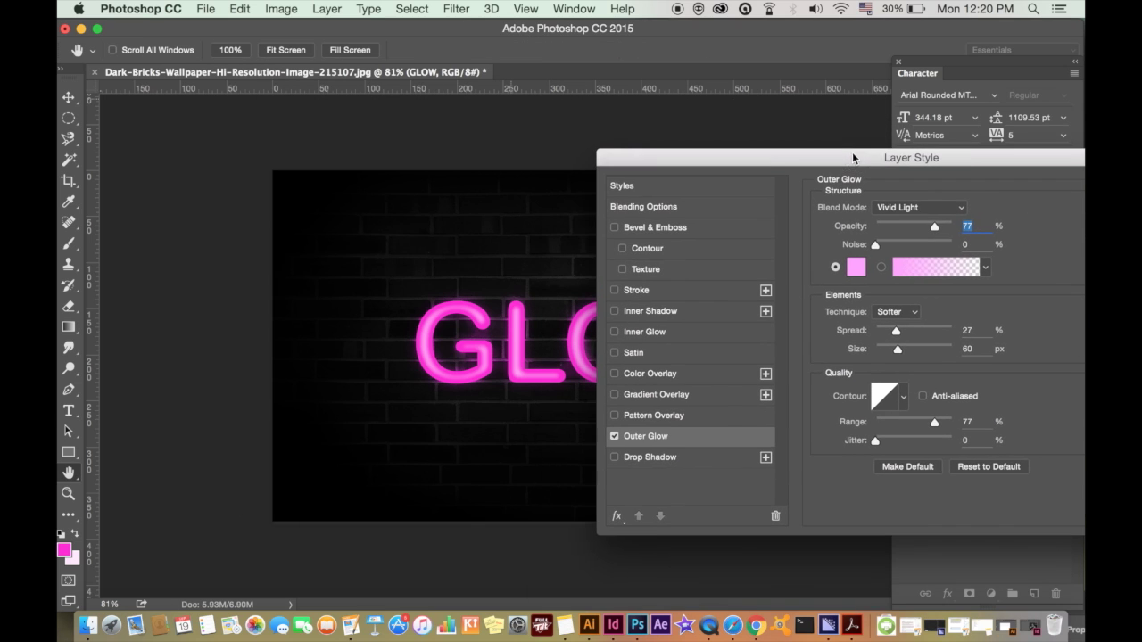
{"action": "left_click", "coordinate": [921, 209]}
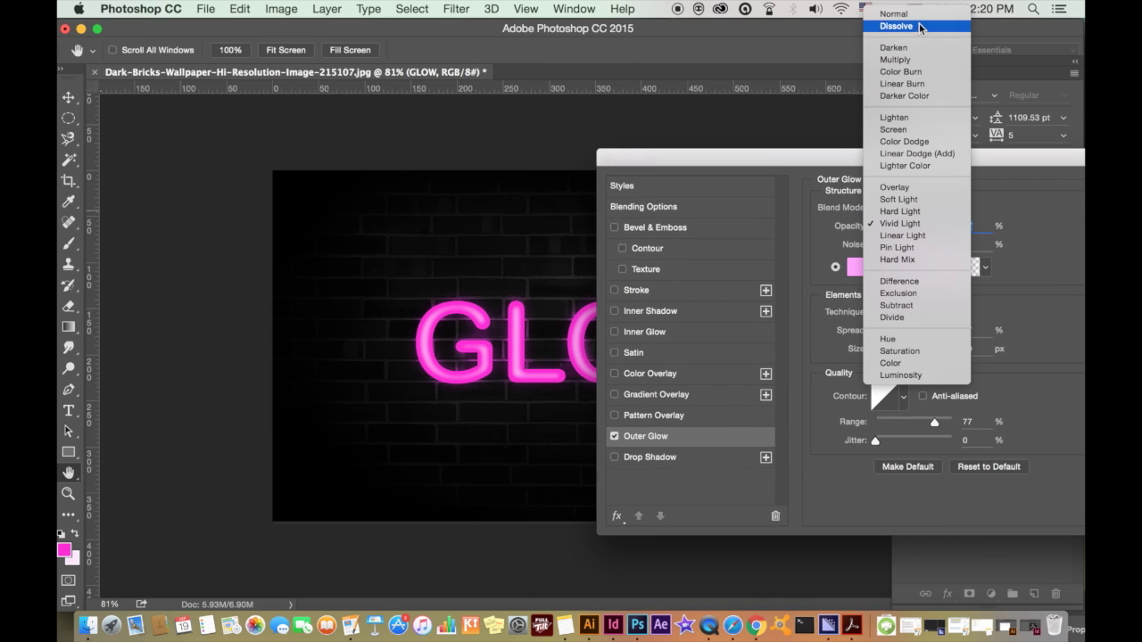
{"action": "left_click", "coordinate": [920, 19]}
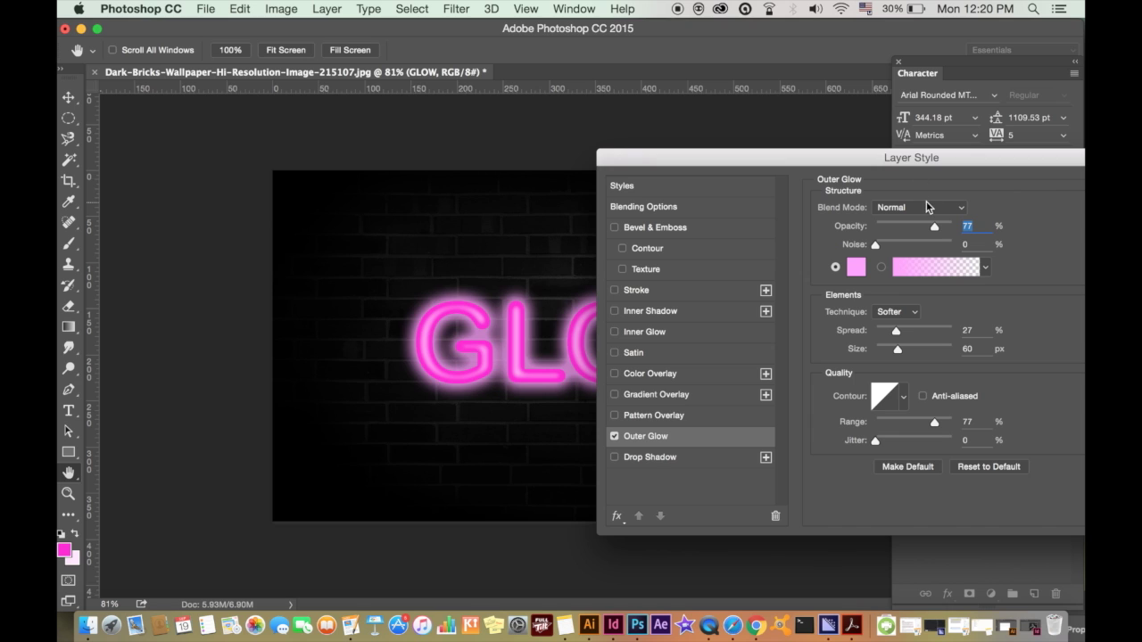
{"action": "left_click", "coordinate": [925, 210]}
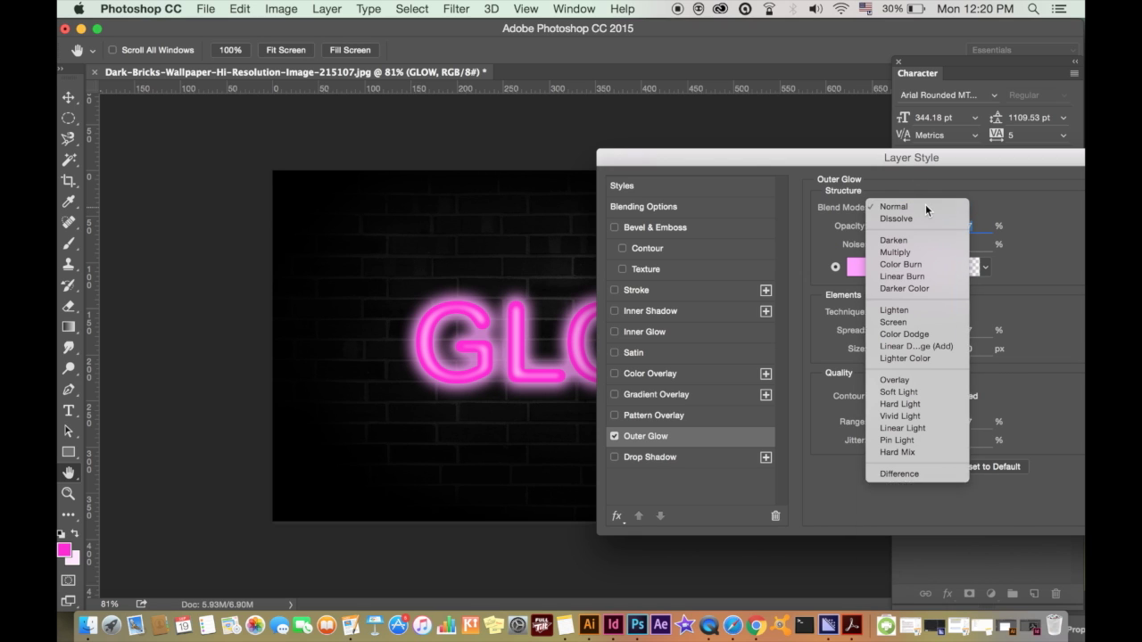
{"action": "left_click", "coordinate": [925, 206]}
{"action": "left_click", "coordinate": [855, 266]}
{"action": "left_click_drag", "start_coordinate": [536, 198], "coordinate": [481, 158]}
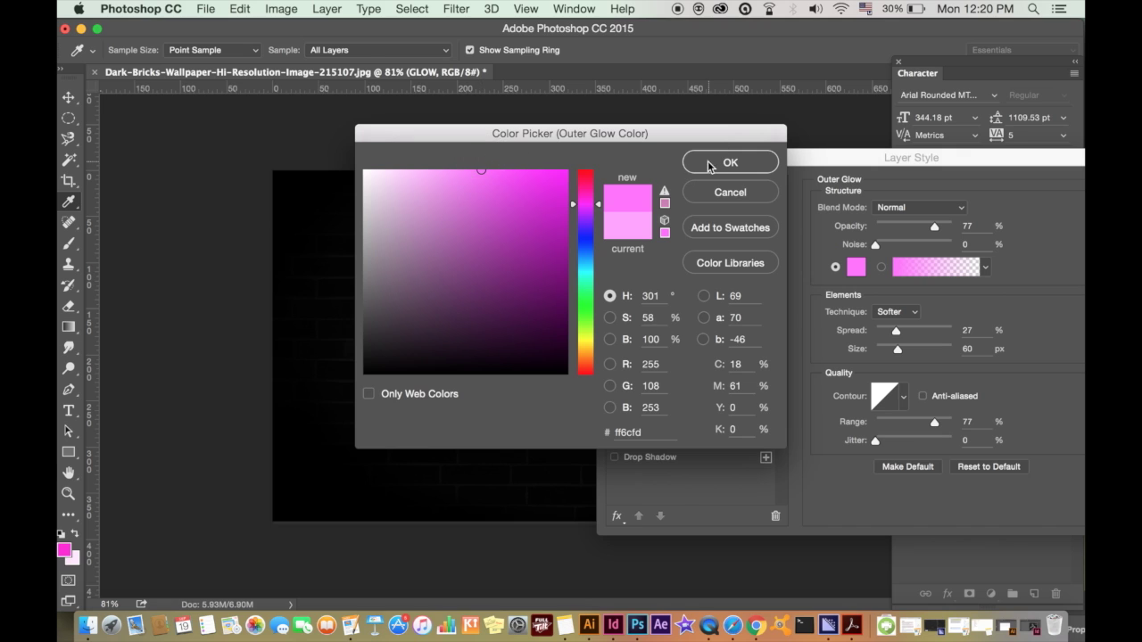
{"action": "left_click", "coordinate": [712, 164]}
Step: Set the outer glow blend mode to Vivid Light and its spread to about 27%
{"action": "left_click", "coordinate": [935, 208]}
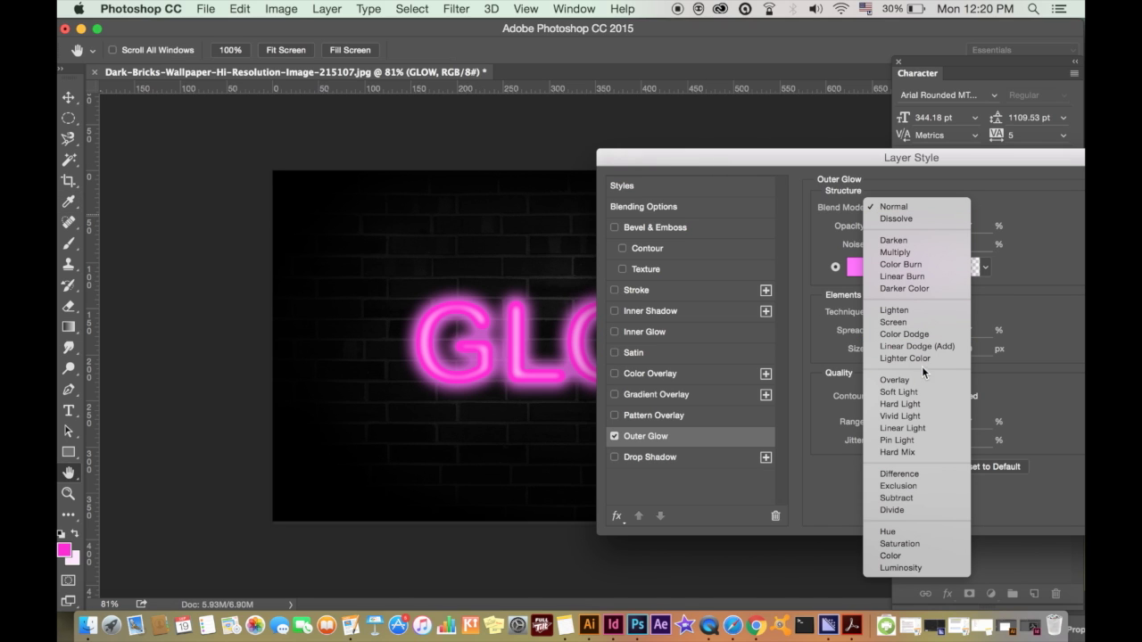
{"action": "left_click", "coordinate": [922, 416]}
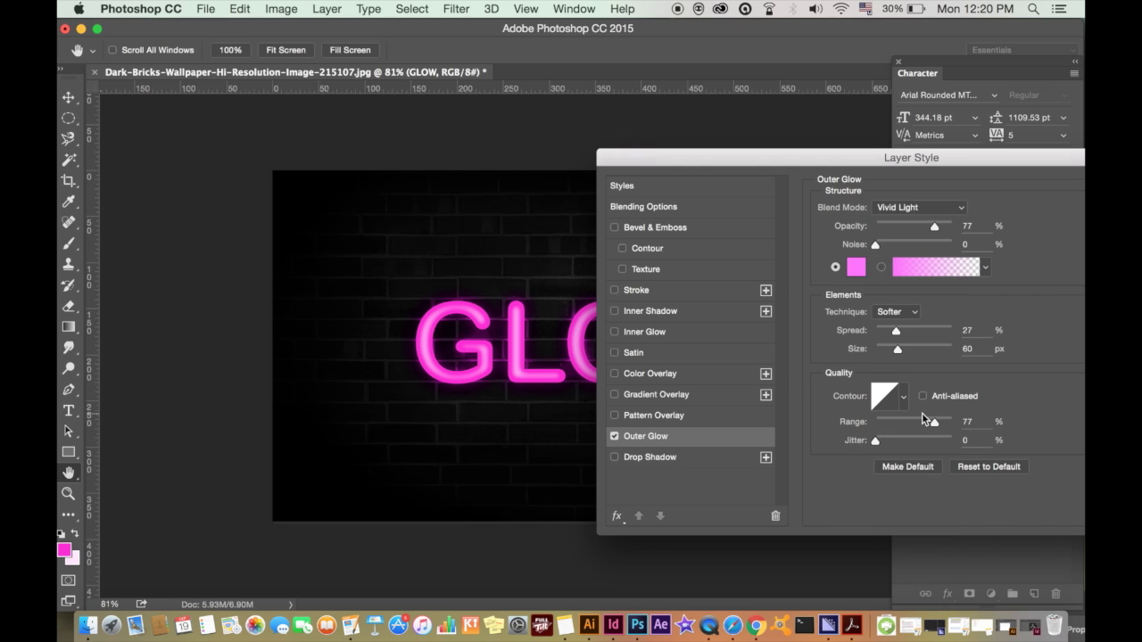
{"action": "left_click_drag", "start_coordinate": [934, 227], "coordinate": [941, 227]}
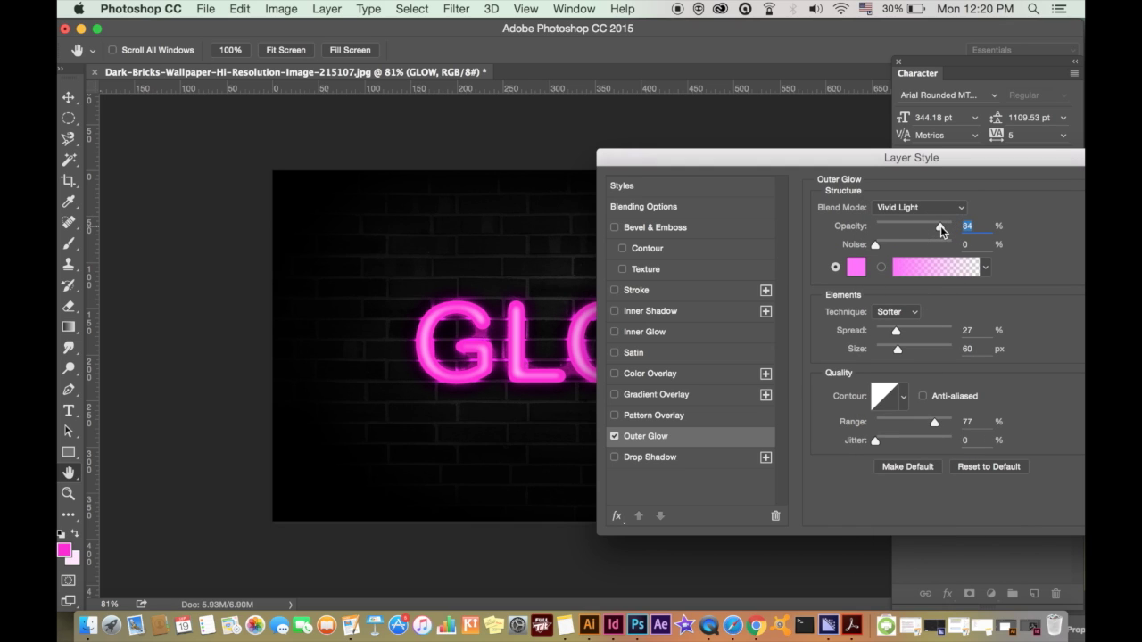
{"action": "left_click_drag", "start_coordinate": [896, 330], "coordinate": [921, 332]}
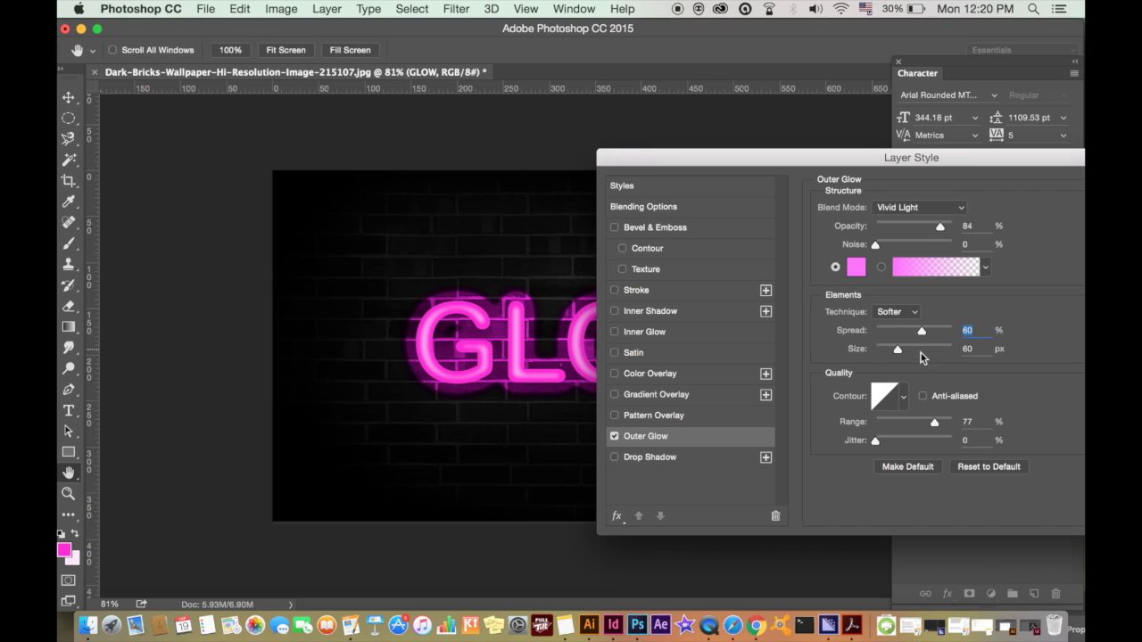
{"action": "left_click", "coordinate": [922, 350]}
{"action": "left_click", "coordinate": [895, 332]}
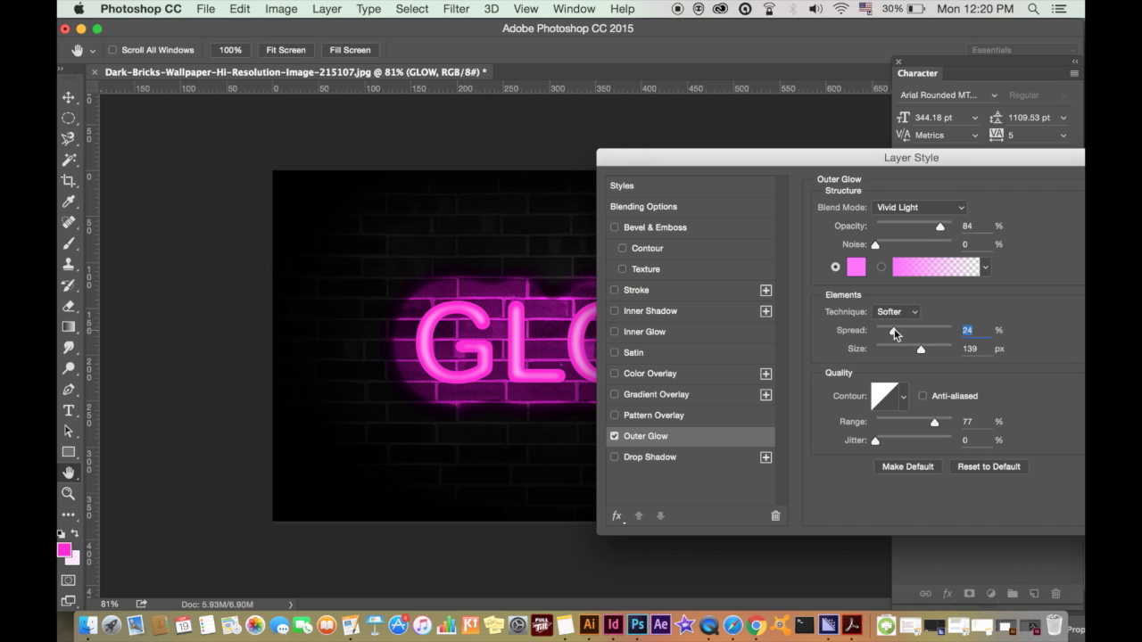
{"action": "left_click", "coordinate": [900, 330]}
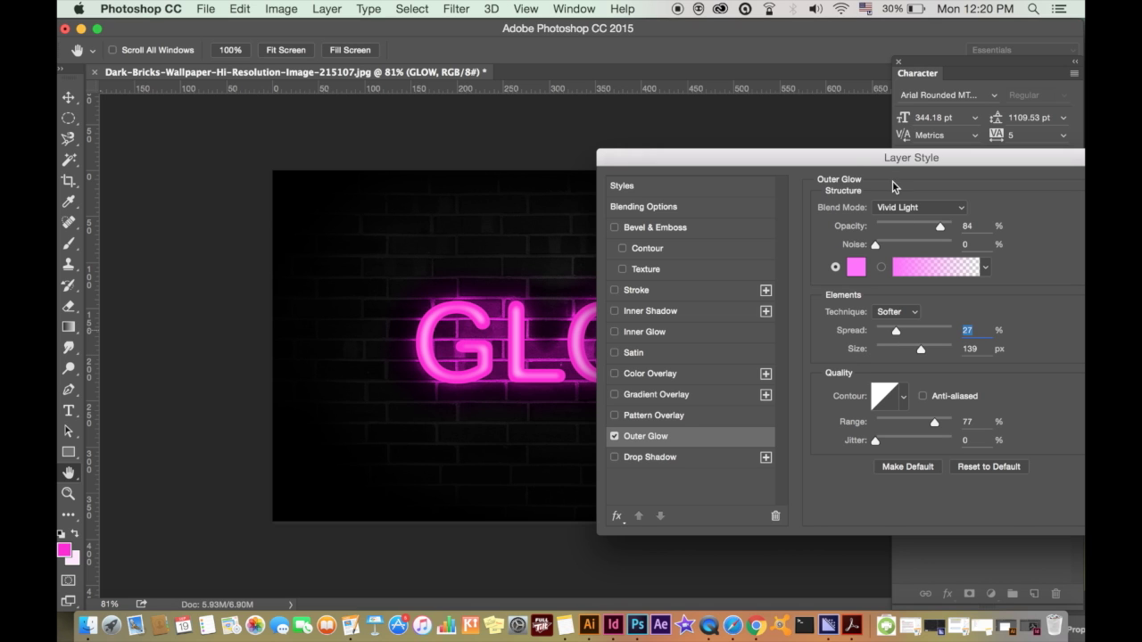
Step: Fine-tune the outer glow to 77% opacity and increase its size to 250 px
{"action": "left_click_drag", "start_coordinate": [882, 155], "coordinate": [933, 205]}
{"action": "left_click", "coordinate": [994, 401]}
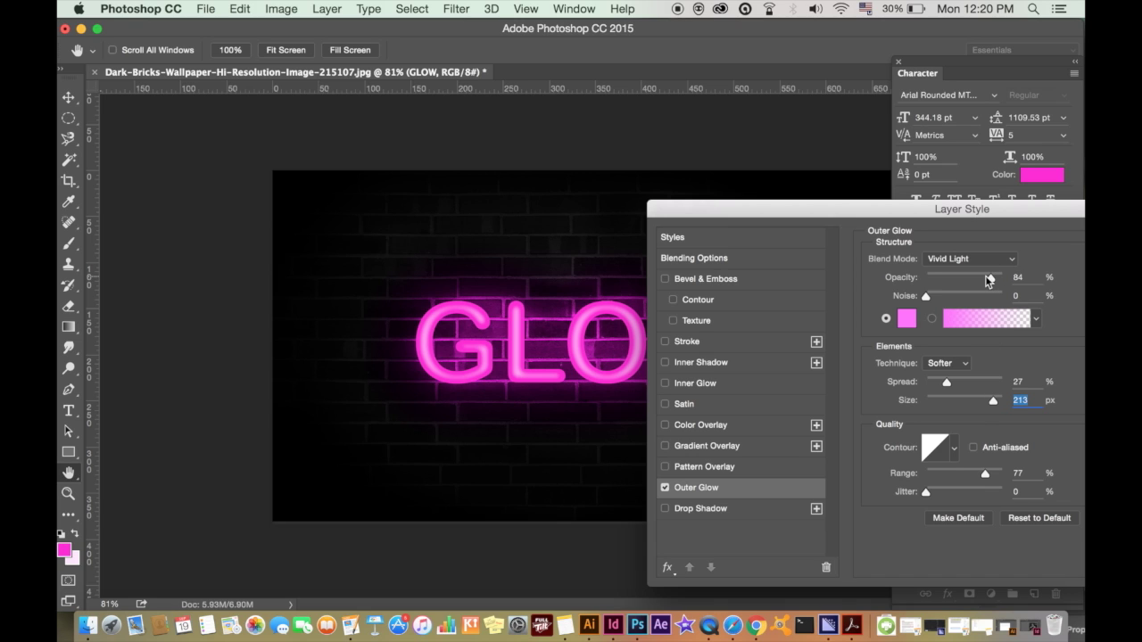
{"action": "left_click", "coordinate": [977, 279]}
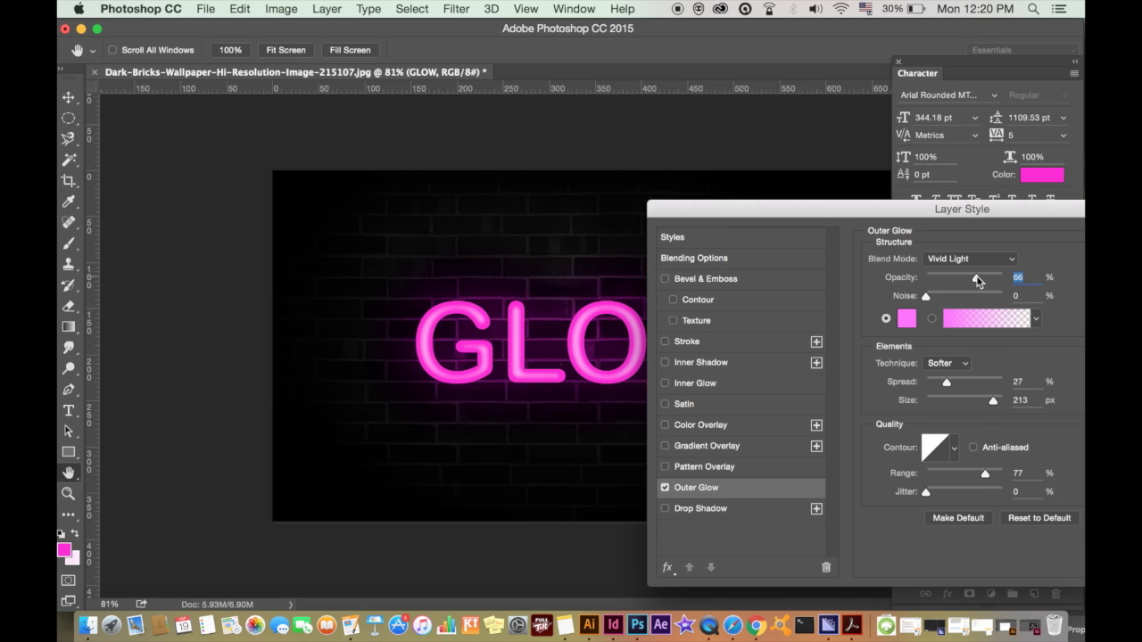
{"action": "left_click_drag", "start_coordinate": [981, 282], "coordinate": [984, 283]}
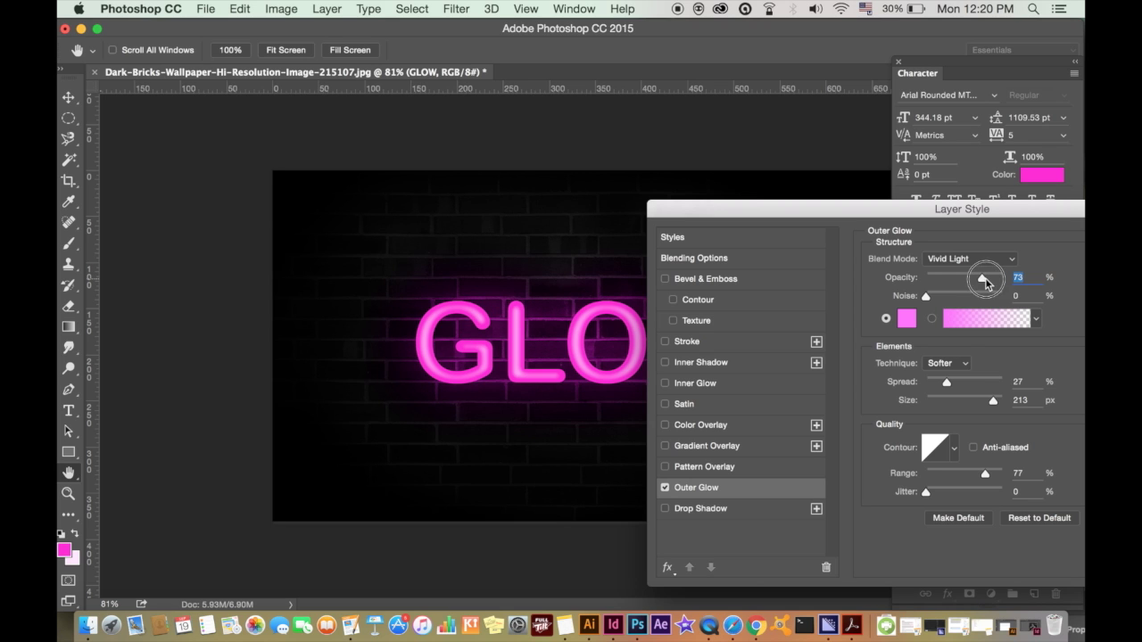
{"action": "mouse_move", "coordinate": [945, 216]}
{"action": "left_mouse_down"}
{"action": "mouse_move", "coordinate": [1062, 551]}
{"action": "mouse_move", "coordinate": [951, 237]}
{"action": "left_mouse_up"}
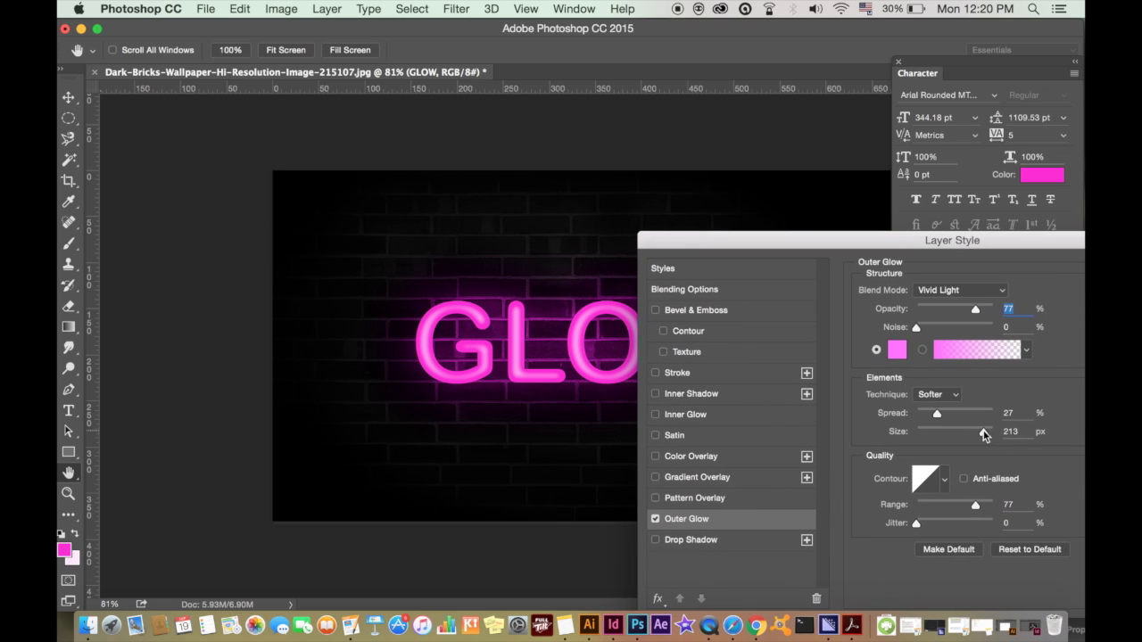
{"action": "left_click_drag", "start_coordinate": [986, 433], "coordinate": [990, 434]}
{"action": "left_click_drag", "start_coordinate": [988, 435], "coordinate": [992, 437]}
{"action": "left_click_drag", "start_coordinate": [939, 256], "coordinate": [1022, 497]}
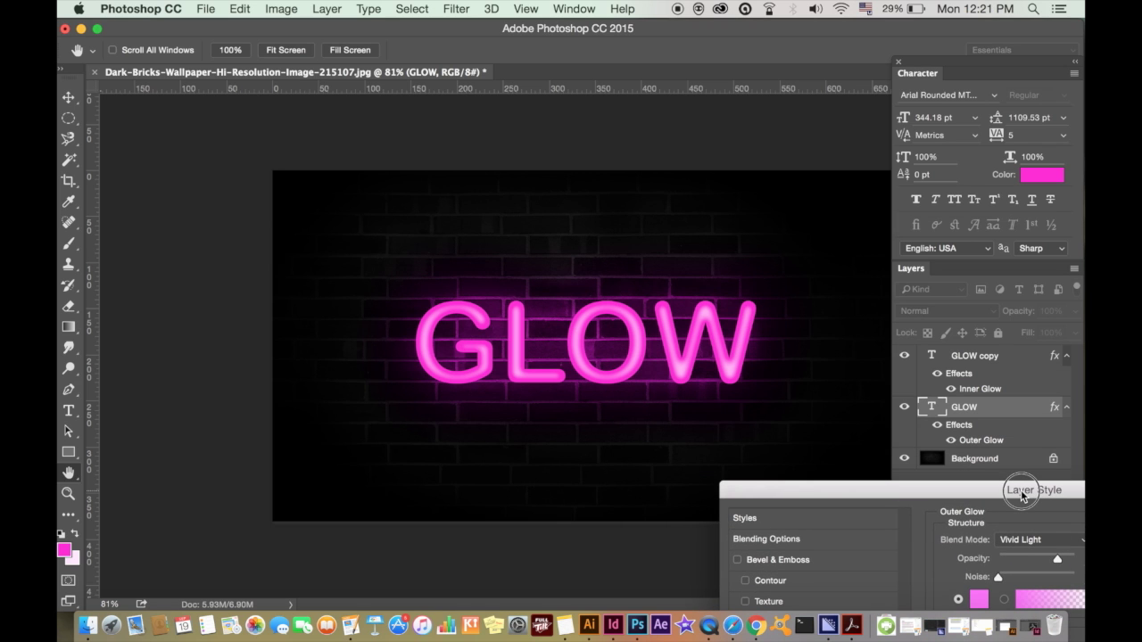
{"action": "left_click_drag", "start_coordinate": [1023, 496], "coordinate": [877, 227]}
{"action": "left_click_drag", "start_coordinate": [926, 417], "coordinate": [935, 417]}
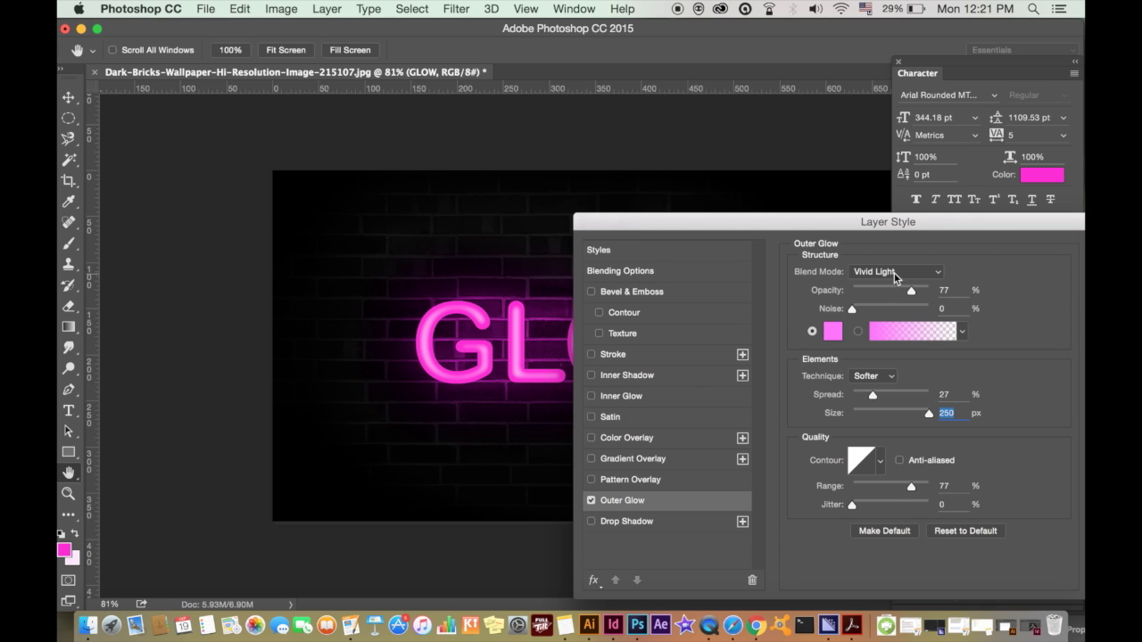
{"action": "mouse_move", "coordinate": [894, 223]}
{"action": "left_mouse_down"}
{"action": "mouse_move", "coordinate": [1020, 513]}
{"action": "mouse_move", "coordinate": [882, 223]}
{"action": "left_mouse_up"}
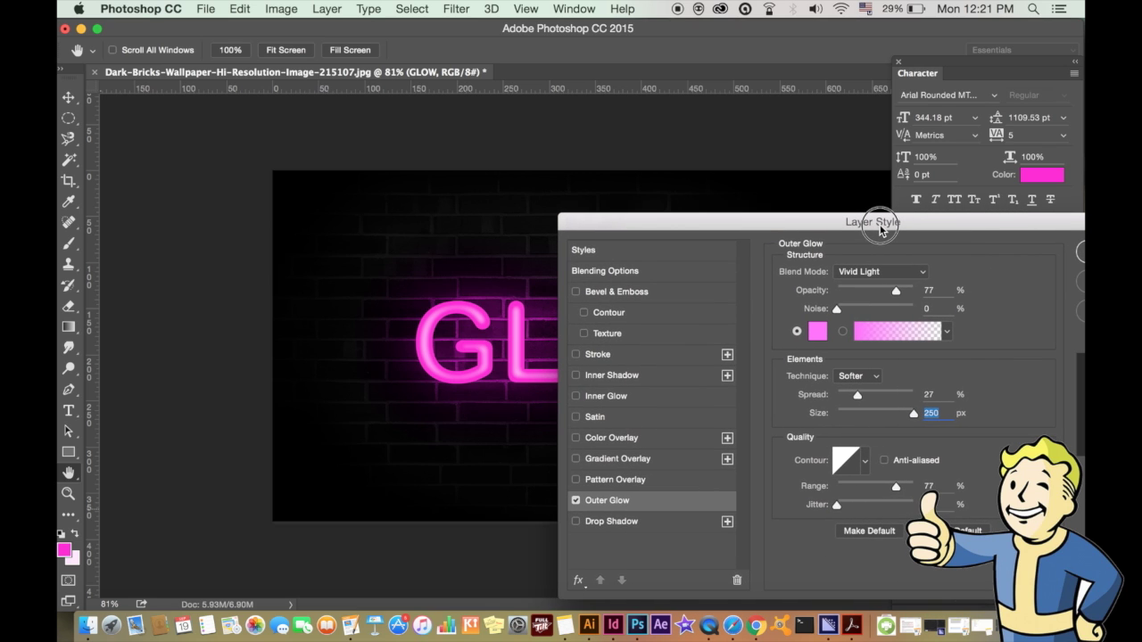
{"action": "left_click_drag", "start_coordinate": [879, 227], "coordinate": [664, 205]}
Step: Confirm the Layer Style dialog to apply the Vivid Light outer glow
{"action": "left_click", "coordinate": [906, 302]}
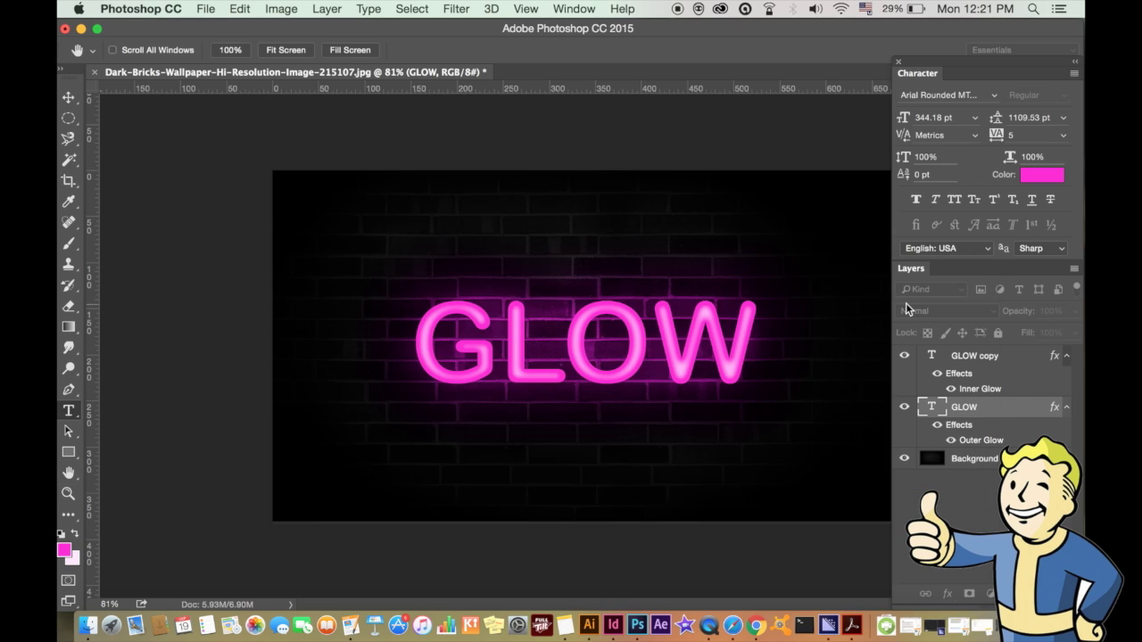